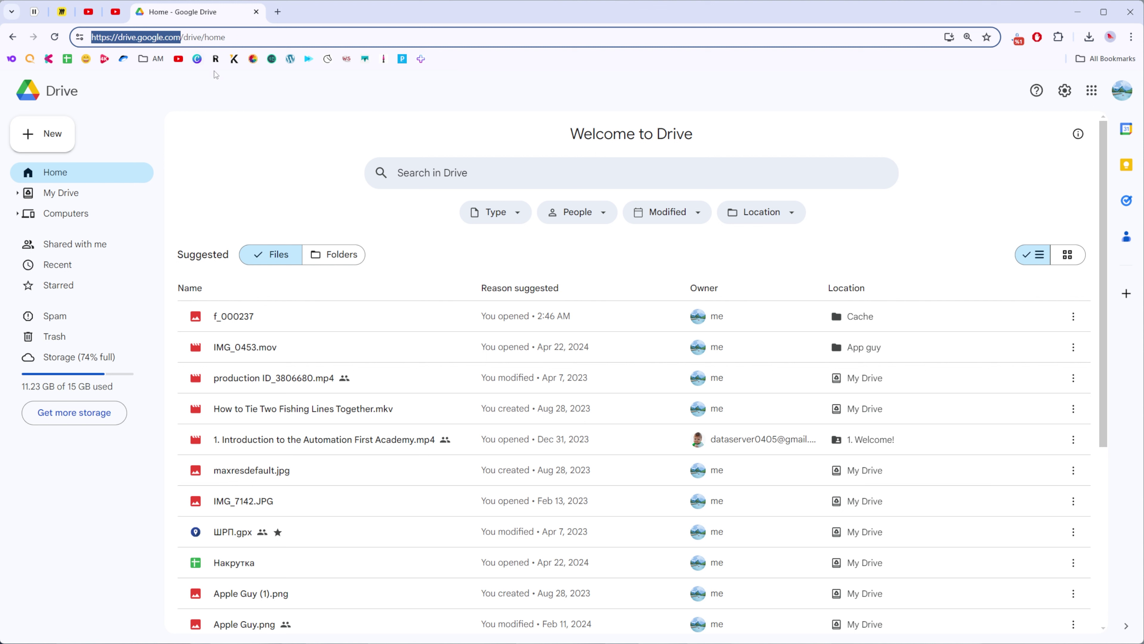
Step: Filter the Drive files by type to show only photos and images
left_click(219, 81)
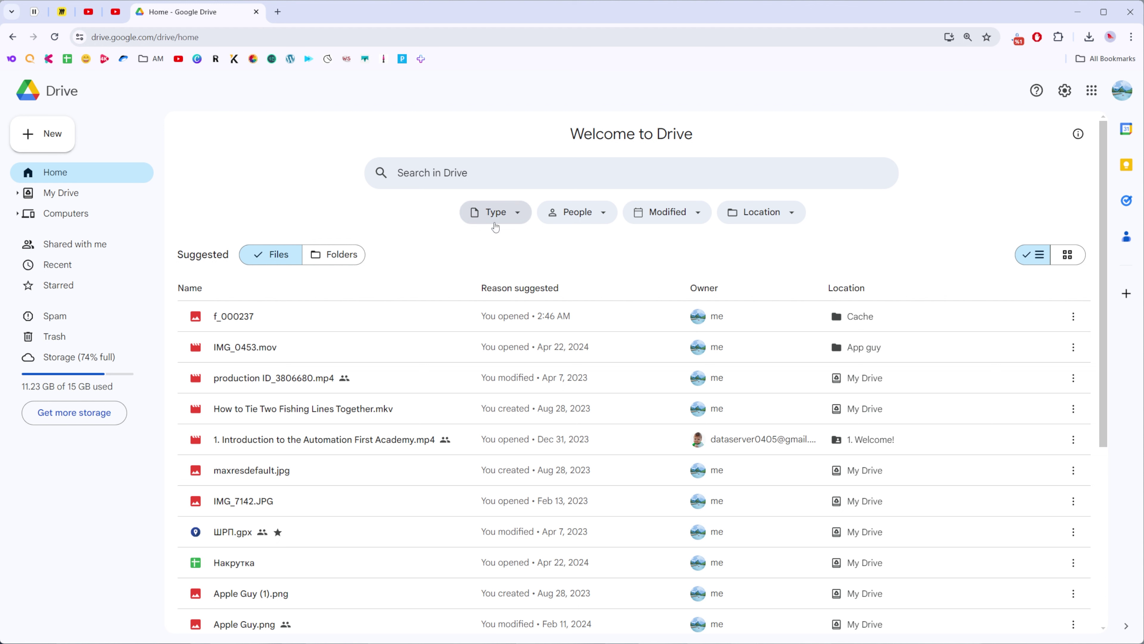
left_click(506, 223)
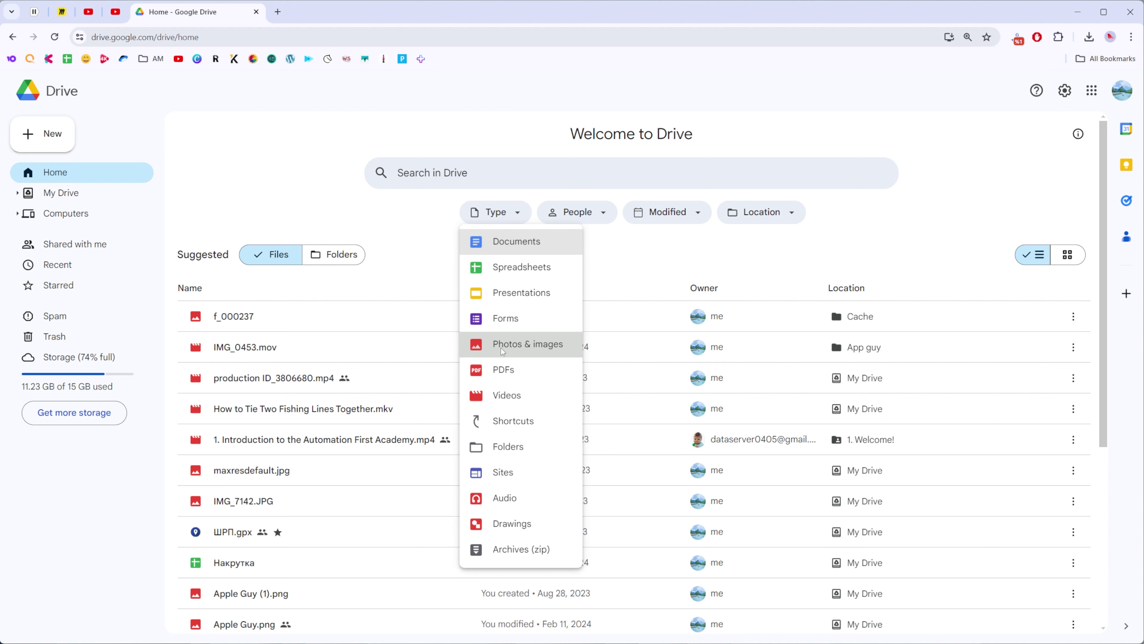
left_click(540, 347)
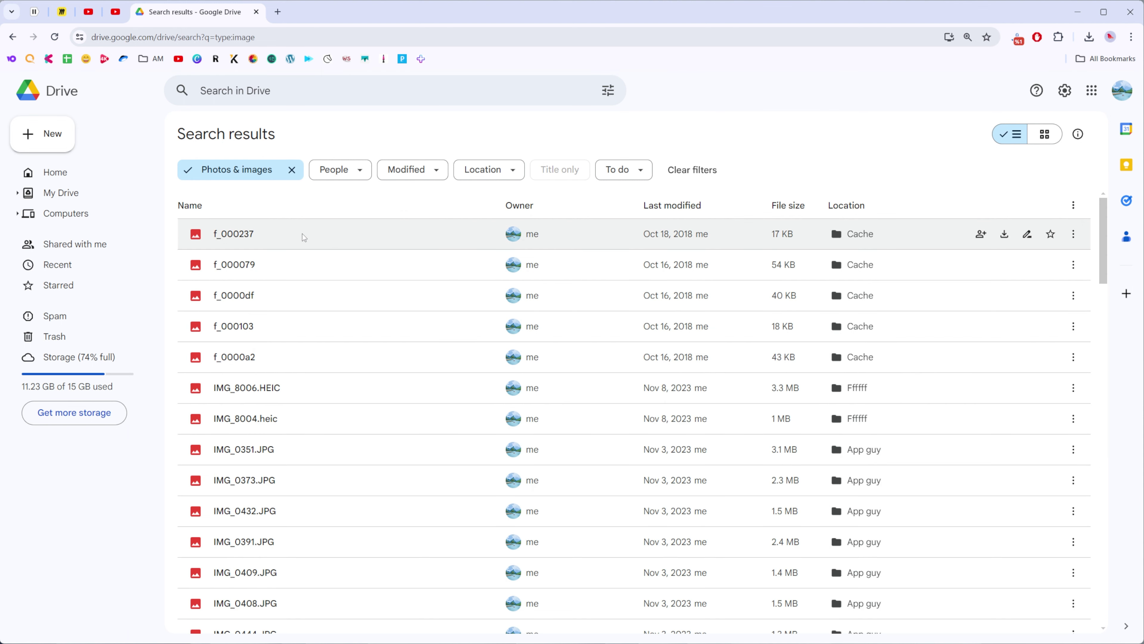
Step: Copy the sharing link of the image f_000237
left_click(326, 235)
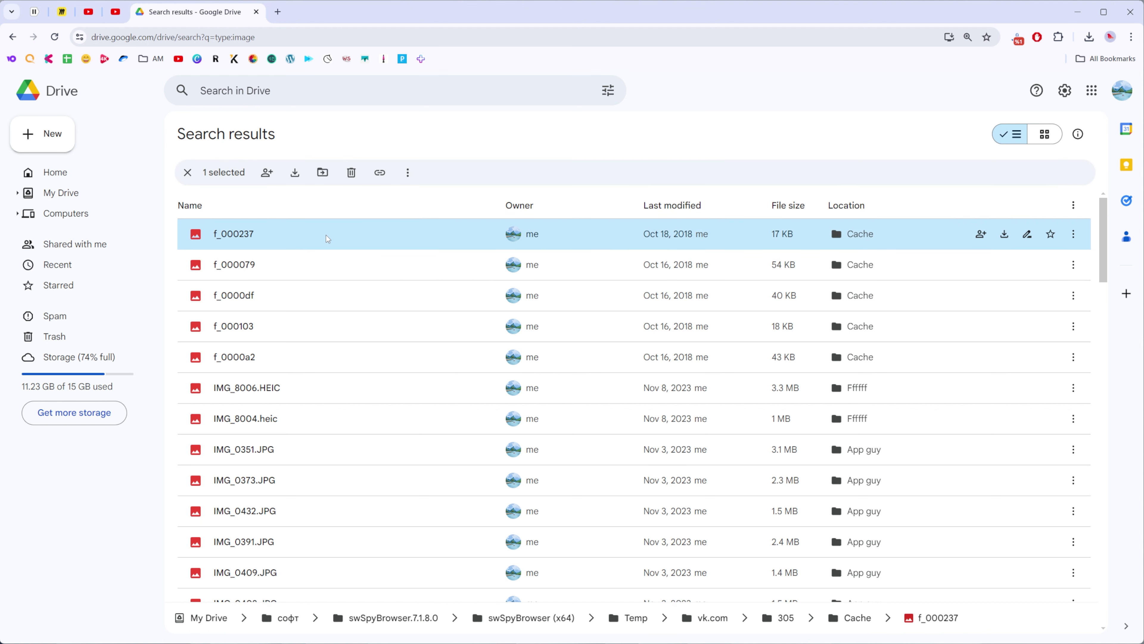
right_click(326, 235)
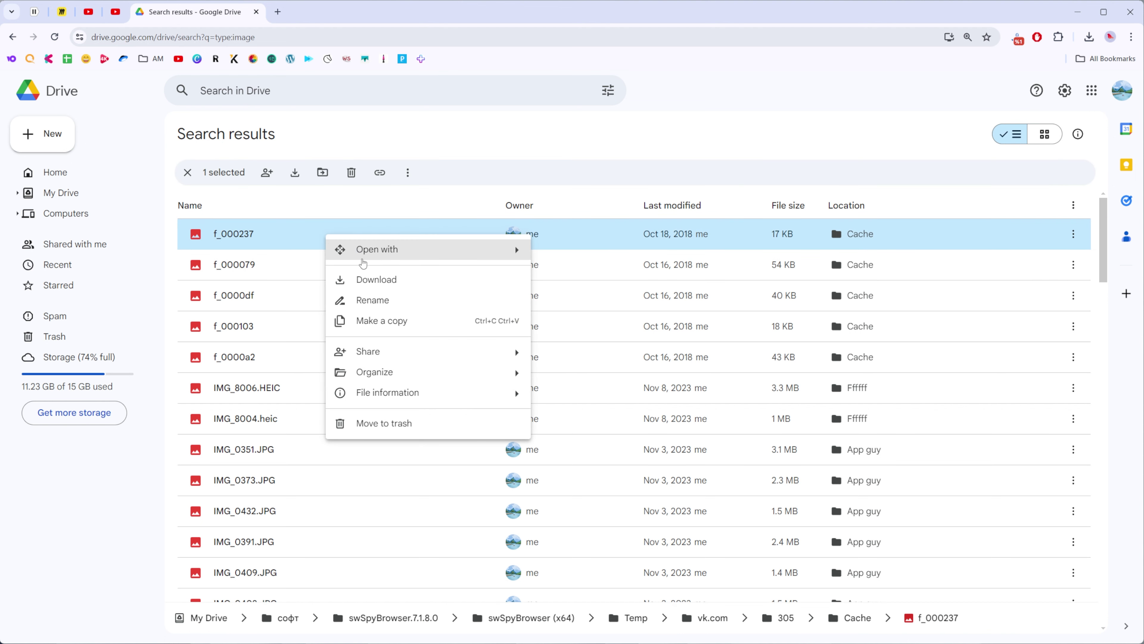
mouse_move(382, 352)
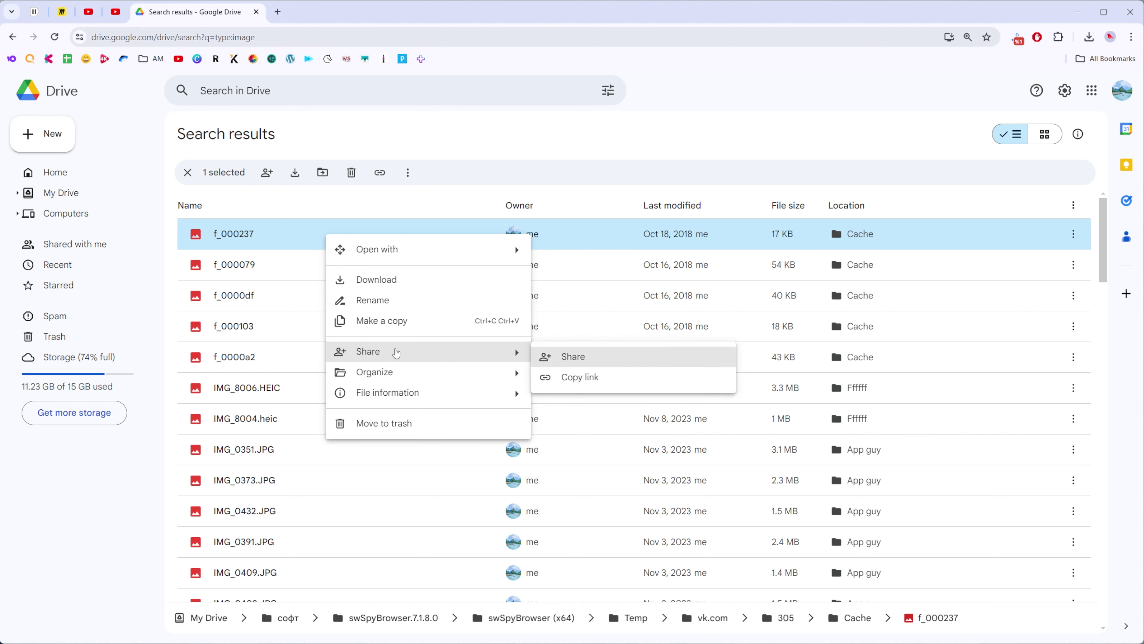
left_click(580, 383)
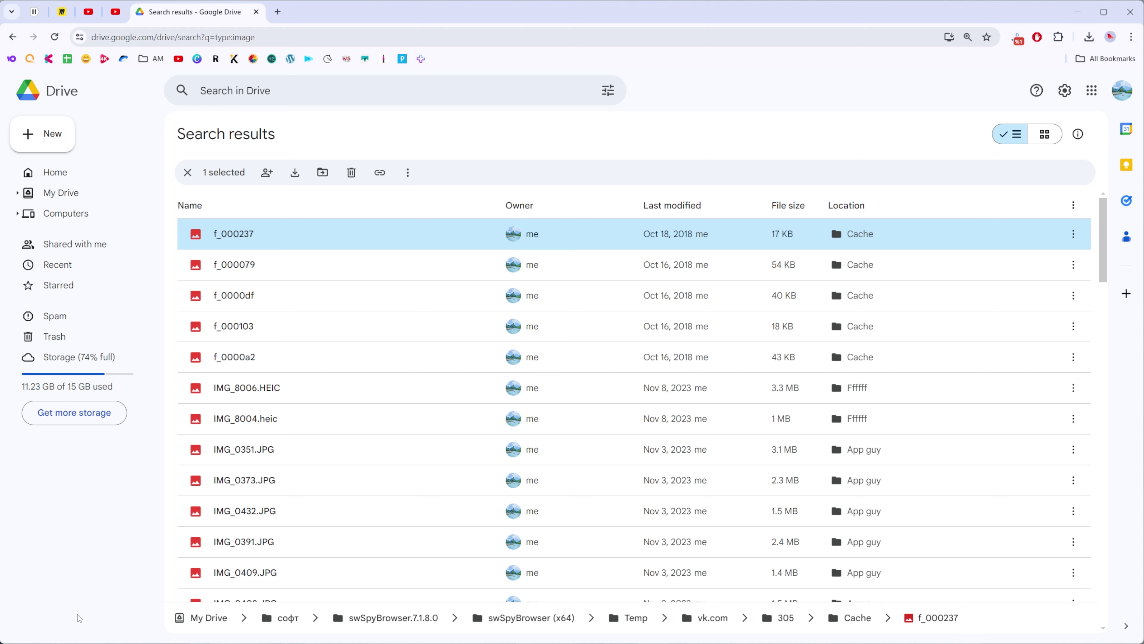
right_click(338, 238)
mouse_move(415, 358)
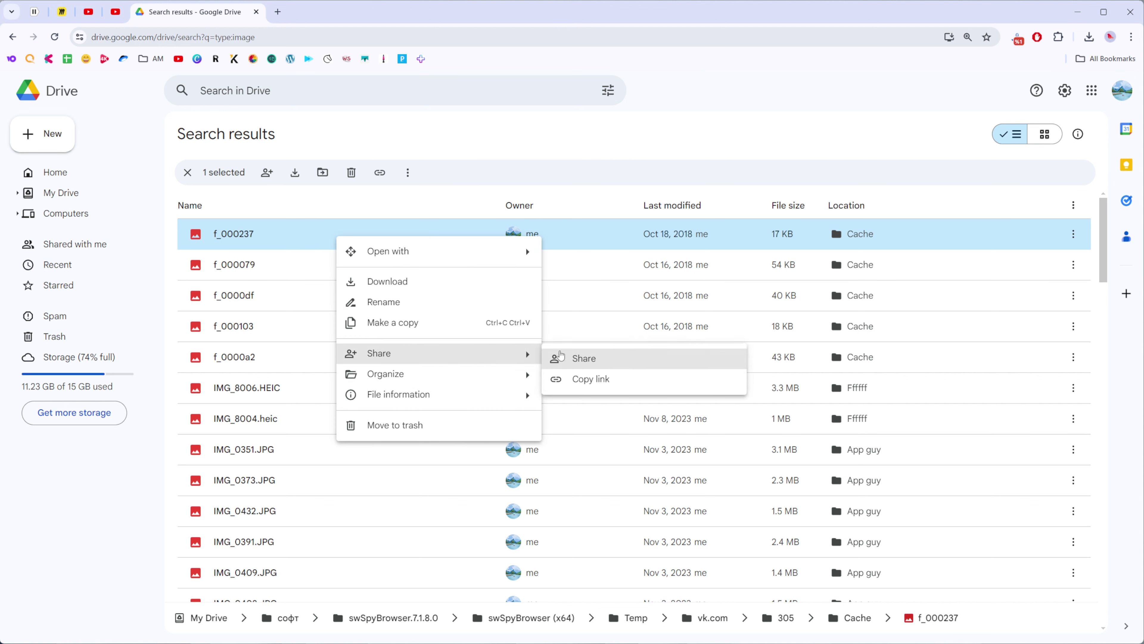
left_click(593, 380)
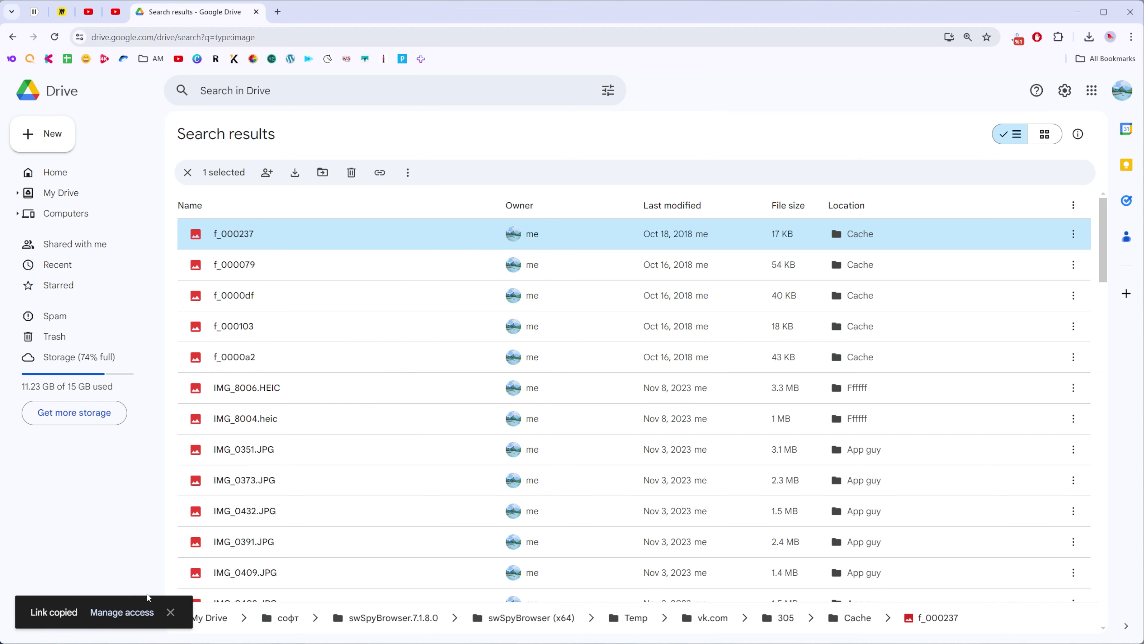
Step: Manage access to f_000237 and set its general access to Anyone with the link
left_click(115, 612)
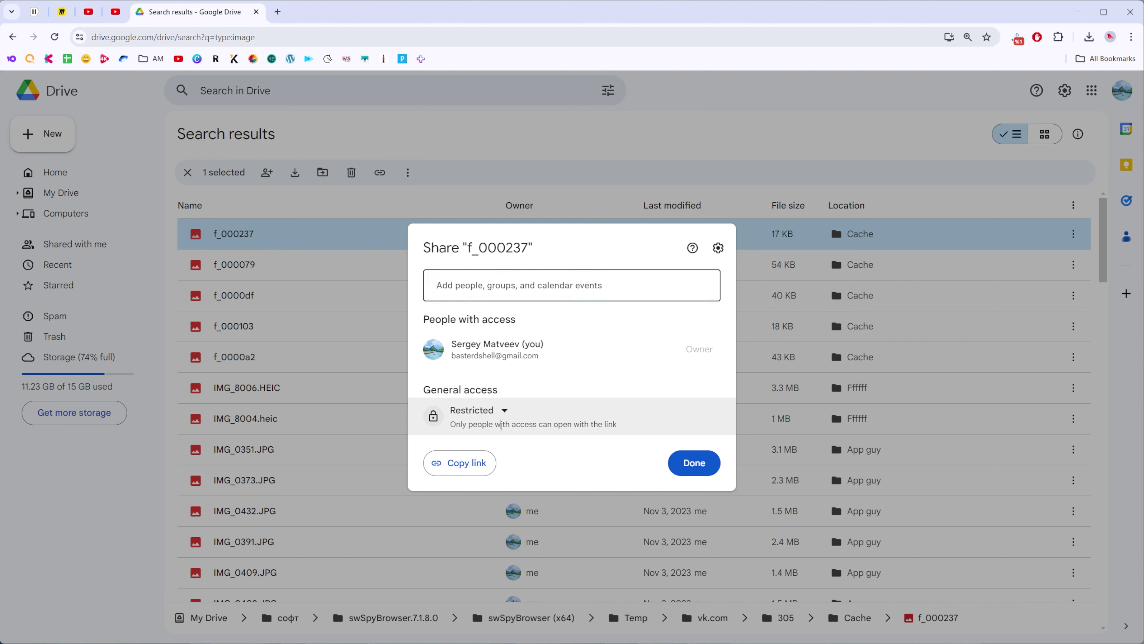
left_click_drag(501, 426, 638, 429)
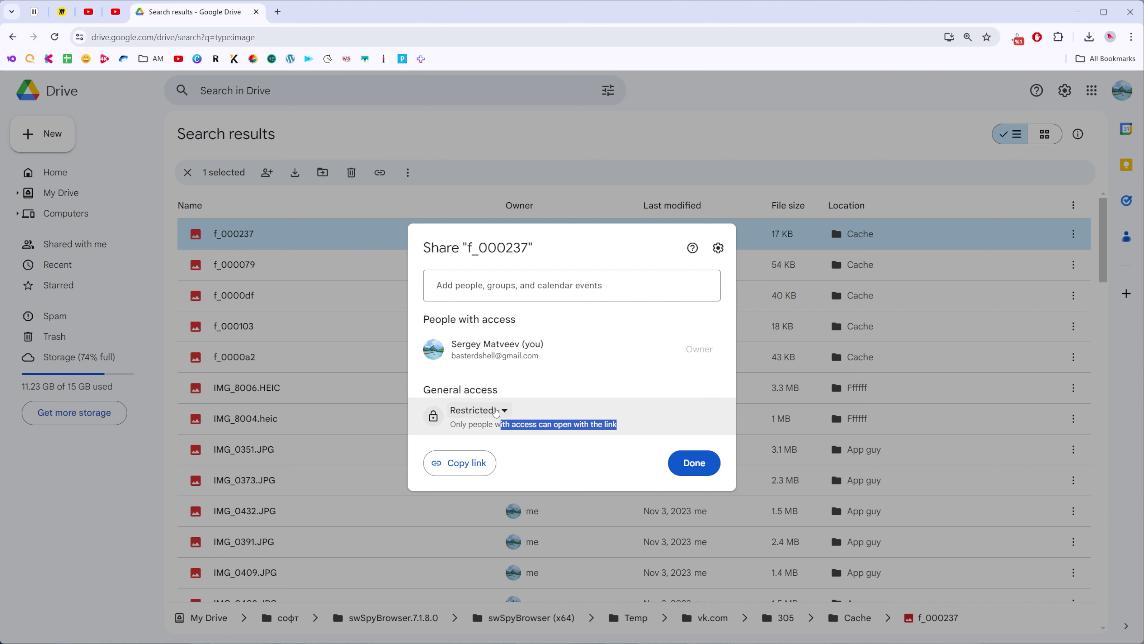
left_click(496, 411)
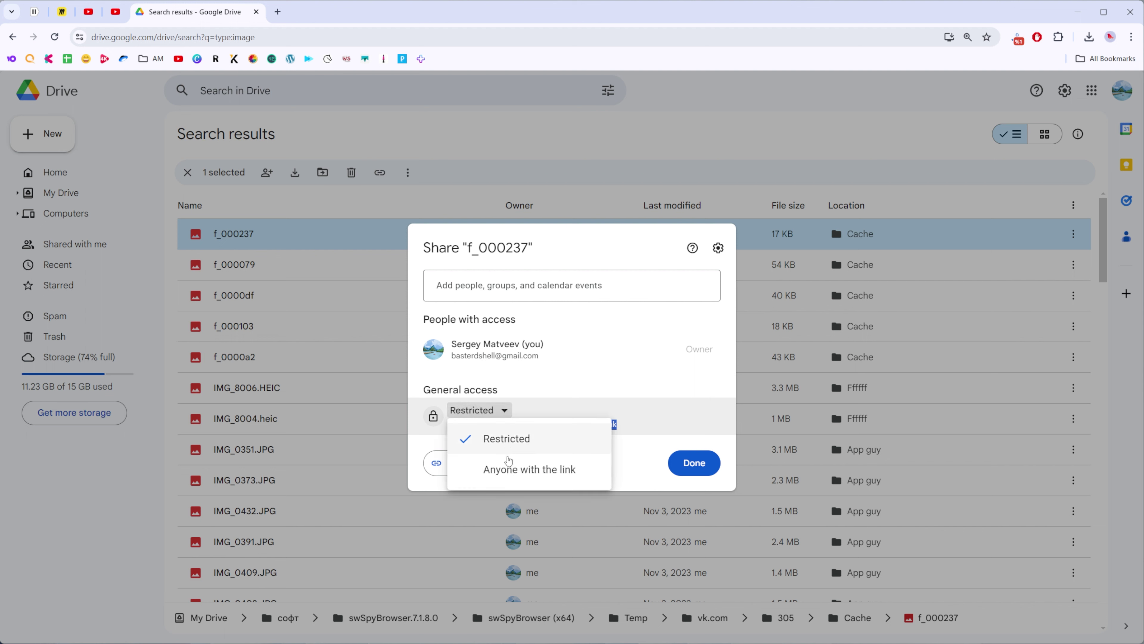
left_click(509, 471)
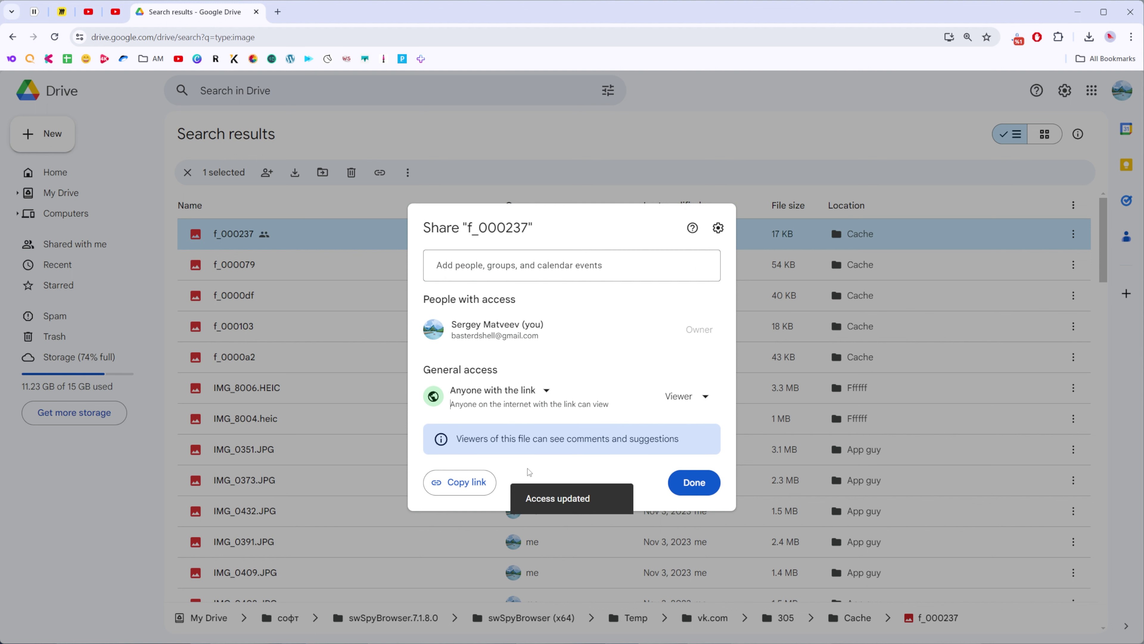
Step: Copy the link of f_000237 from its sharing settings, keep the Viewer role and finish sharing
left_click(468, 485)
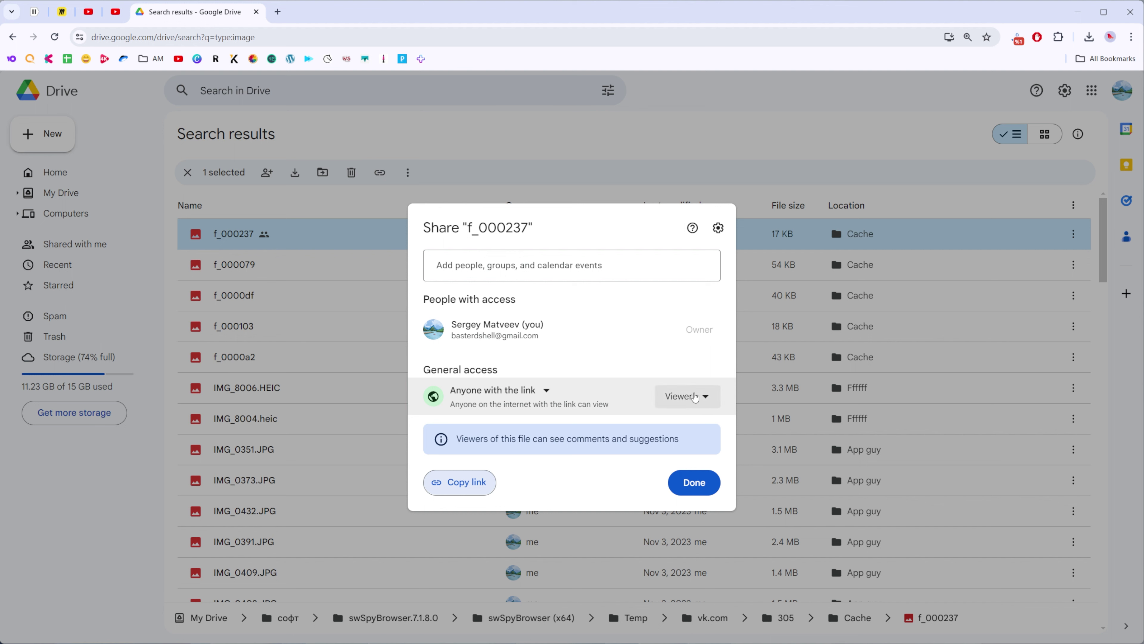
left_click(712, 398)
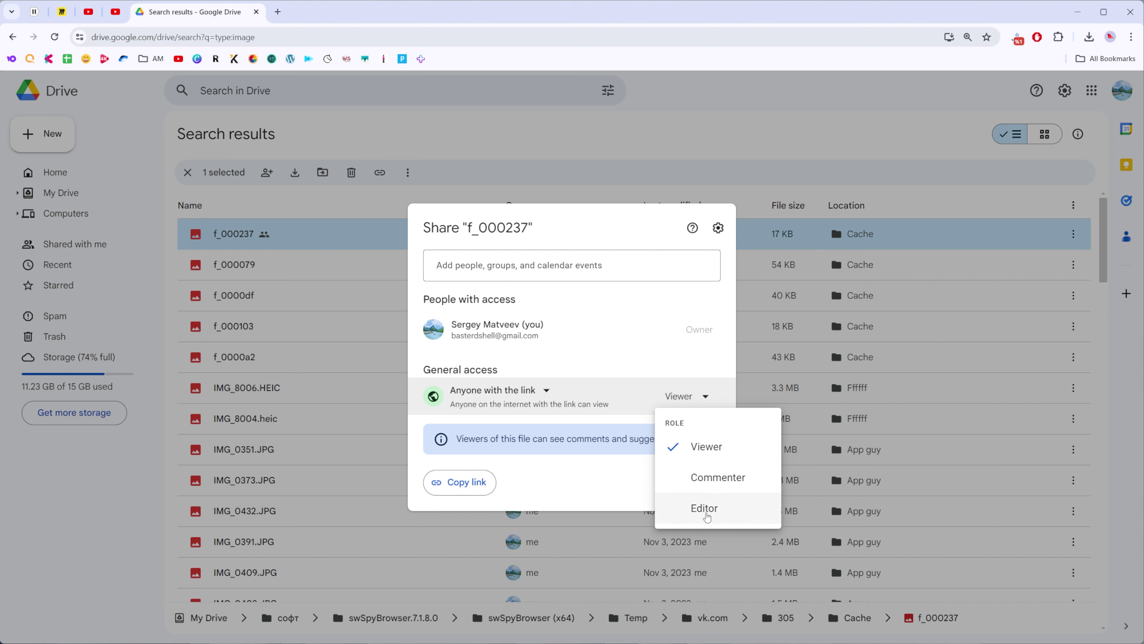
left_click(600, 493)
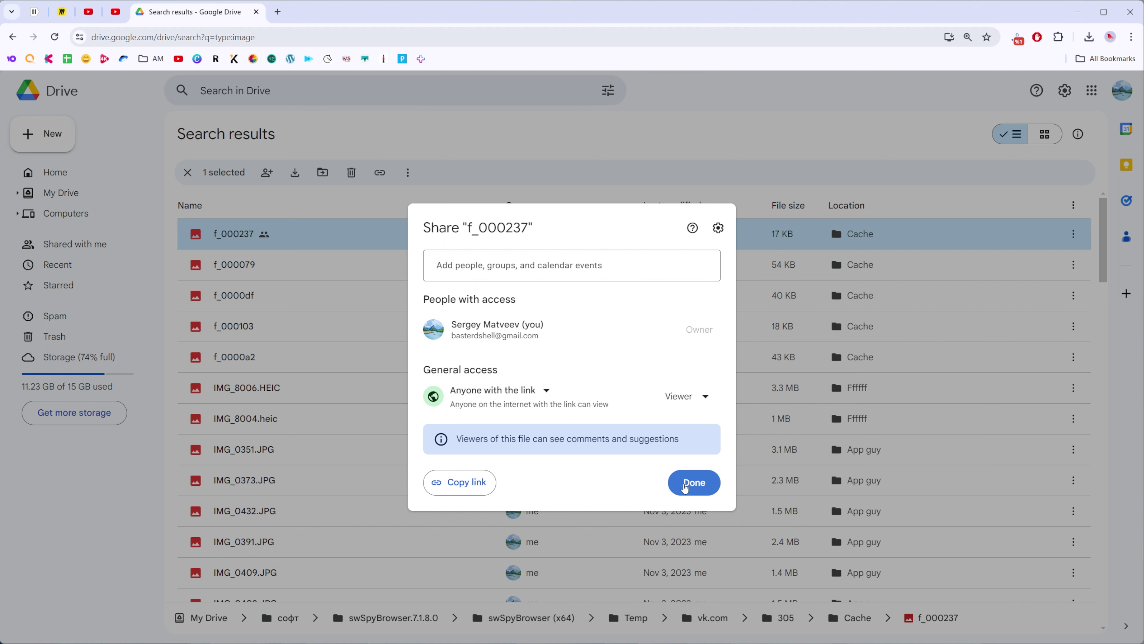
left_click(684, 488)
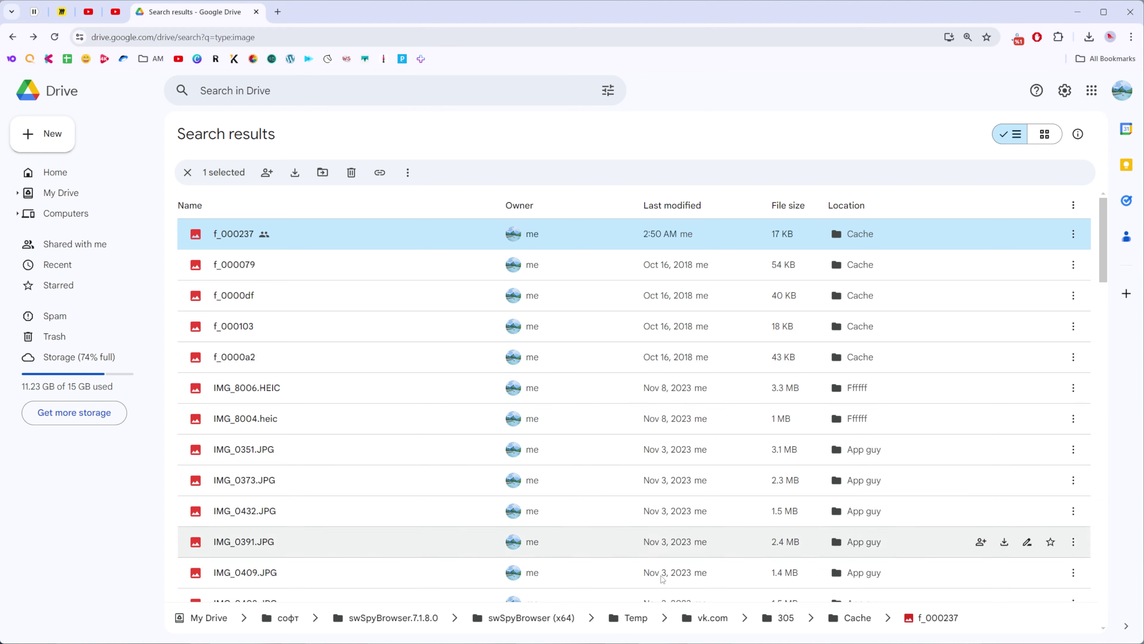
Step: Switch to Telegram and send the copied Drive link to Saved Messages
key("alt+Tab")
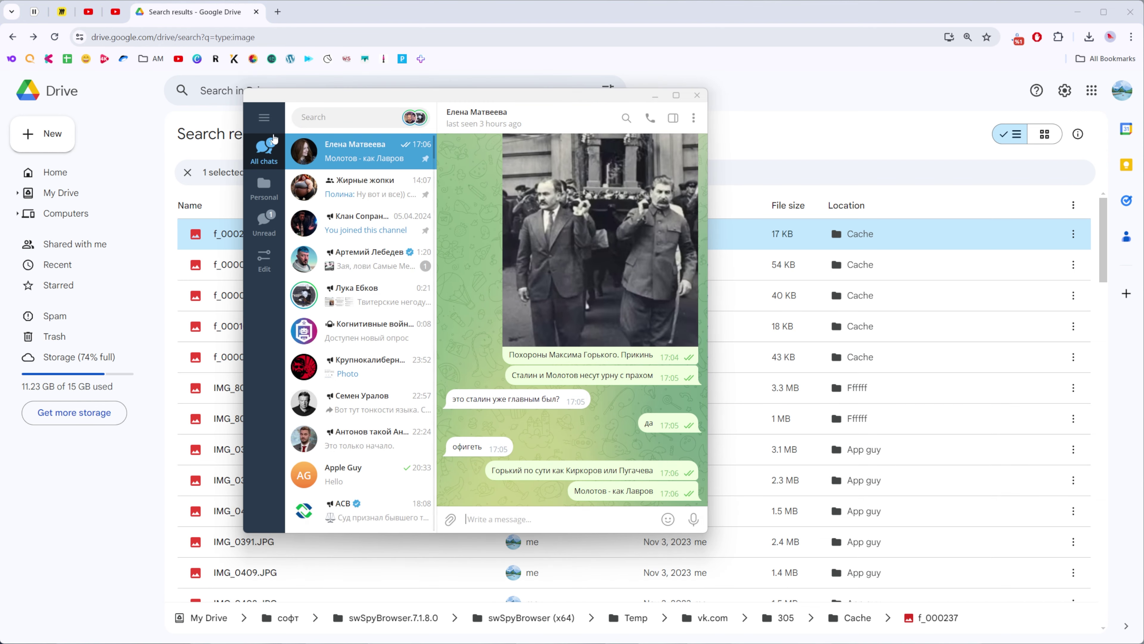
left_click(264, 120)
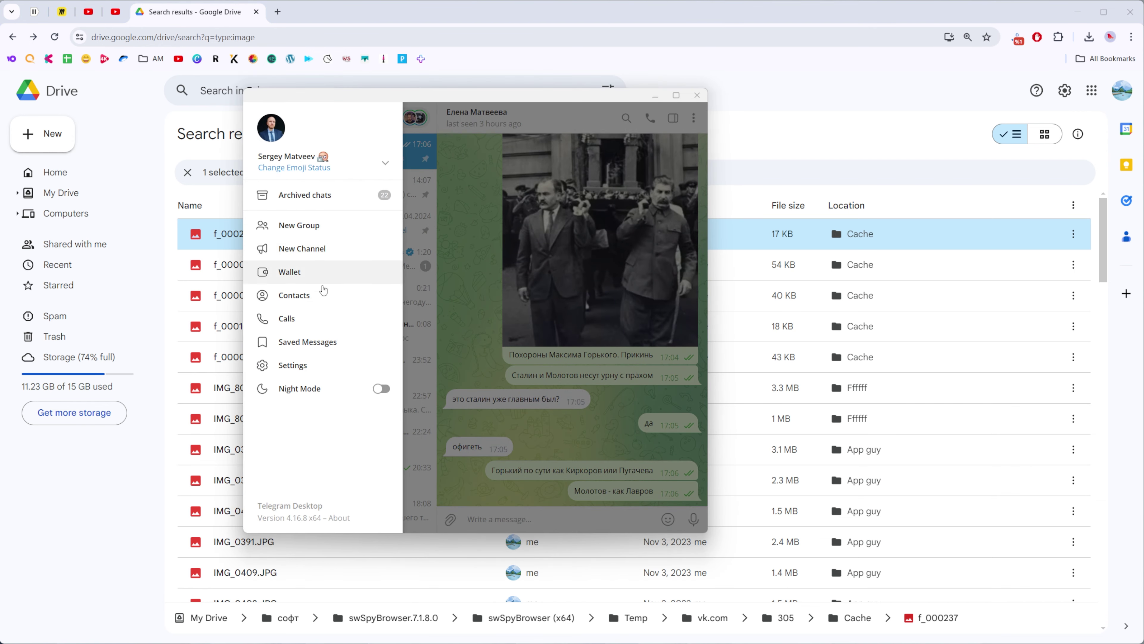
left_click(298, 351)
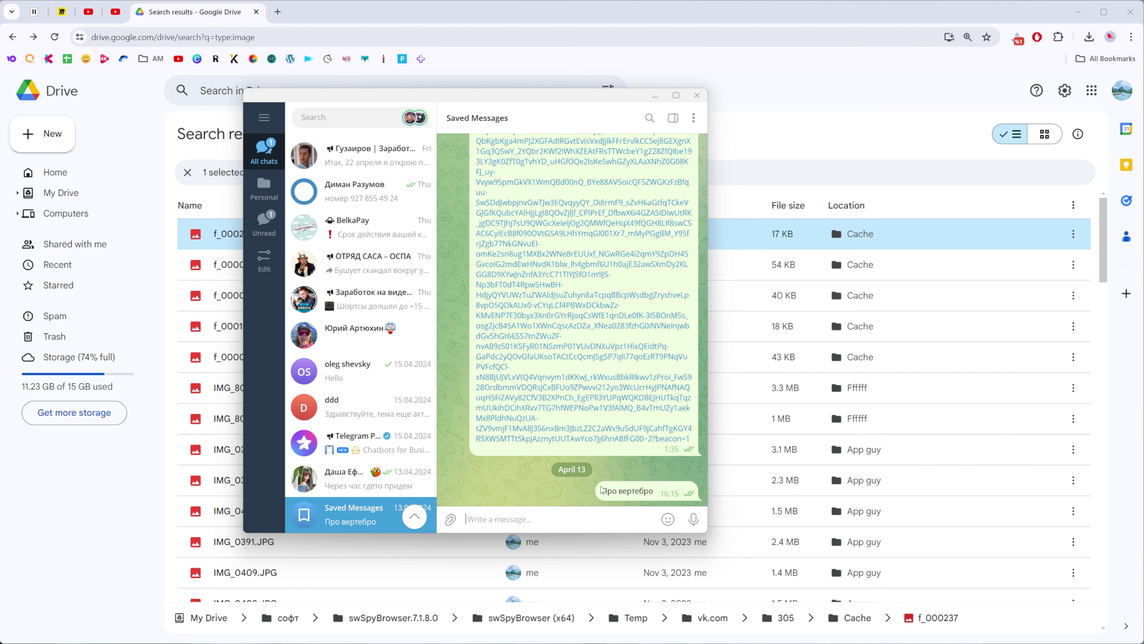
right_click(524, 518)
left_click(530, 430)
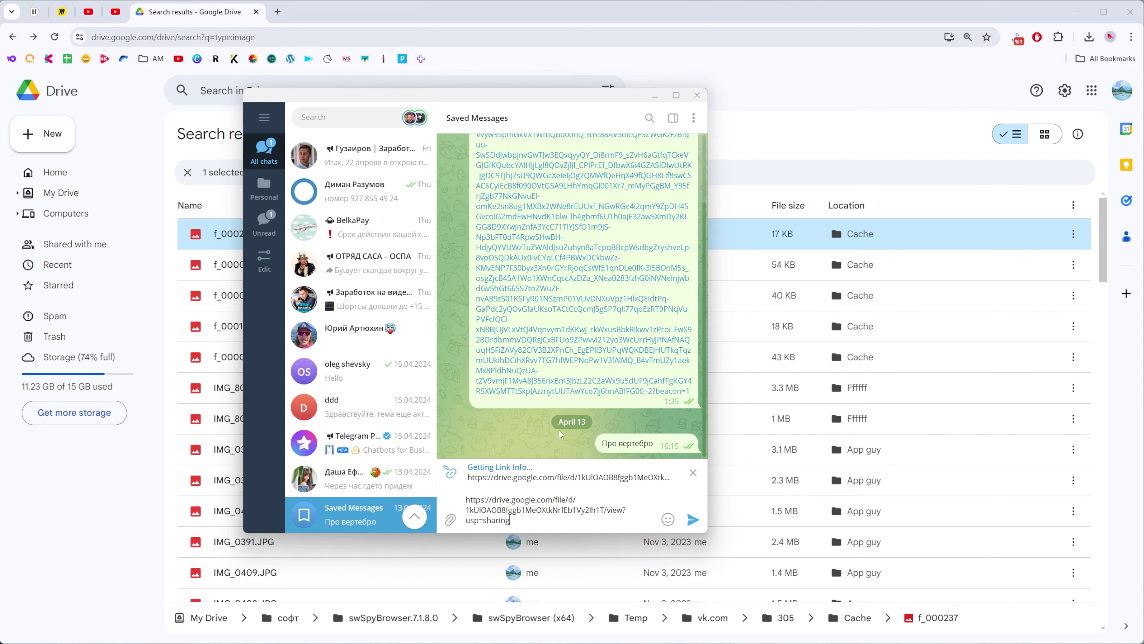
left_click(693, 519)
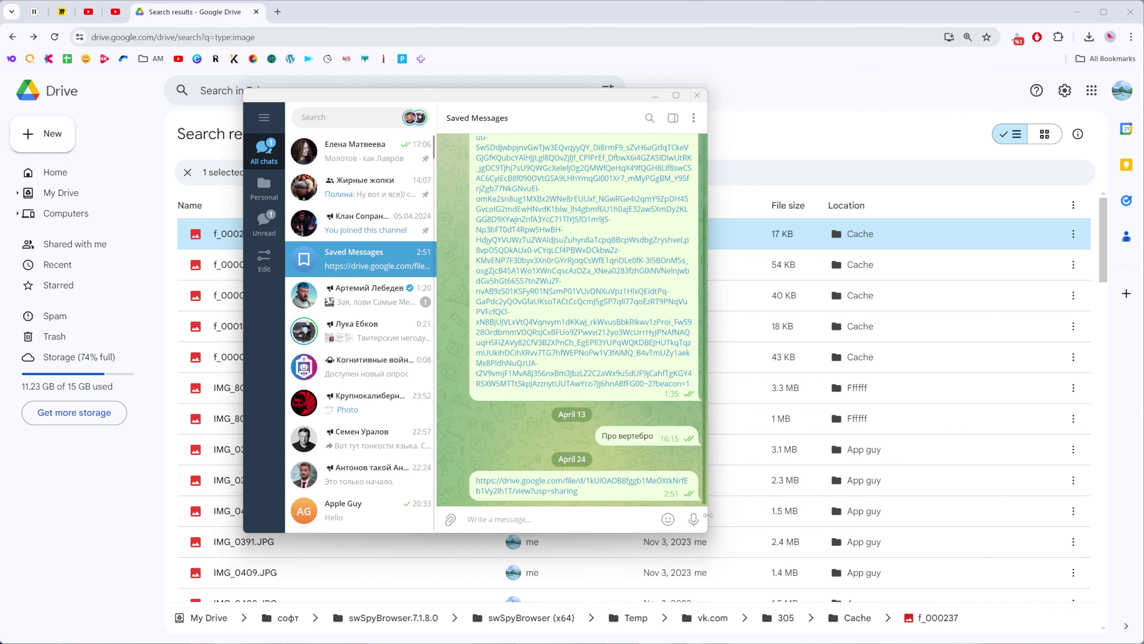
Step: Open the sent link to check the shared image in the browser, and close its tab
mouse_move(668, 520)
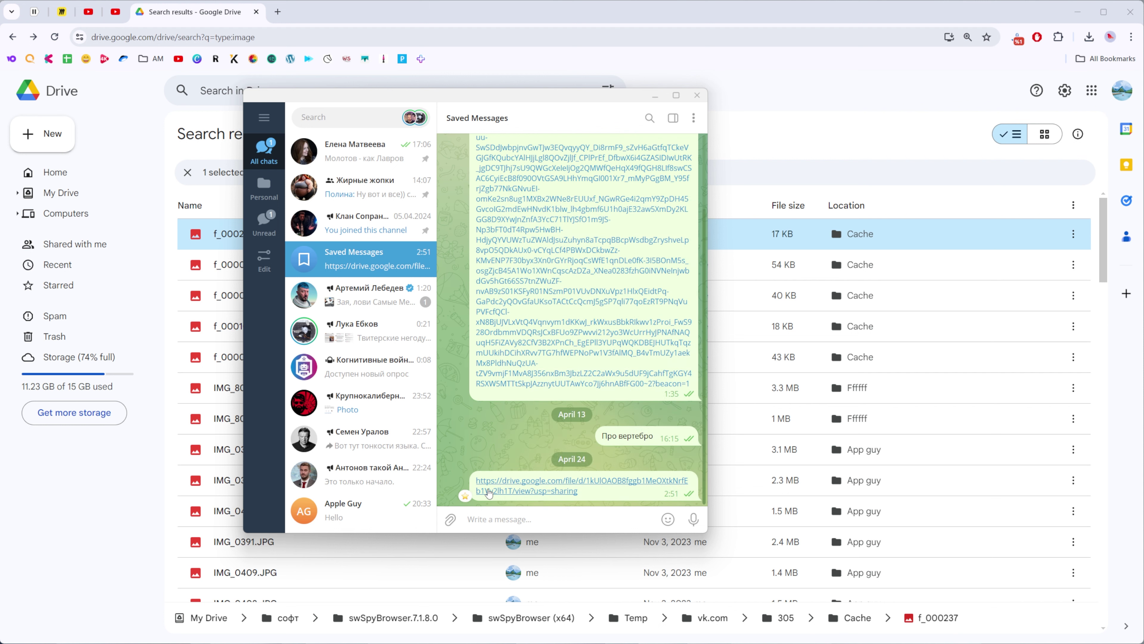
left_click(548, 486)
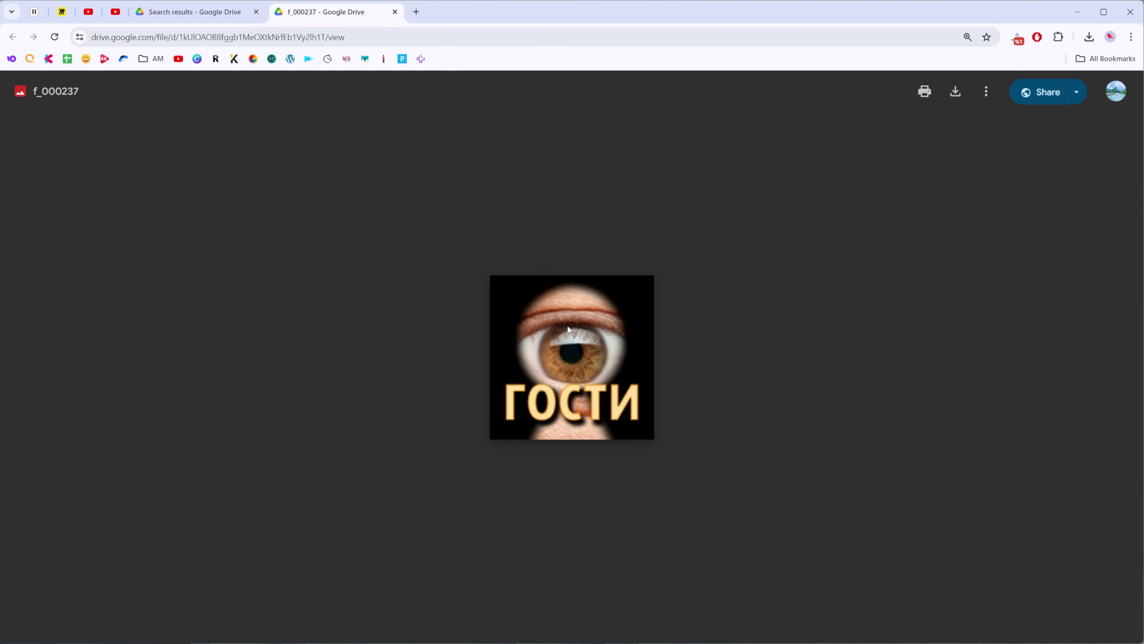
left_click(394, 11)
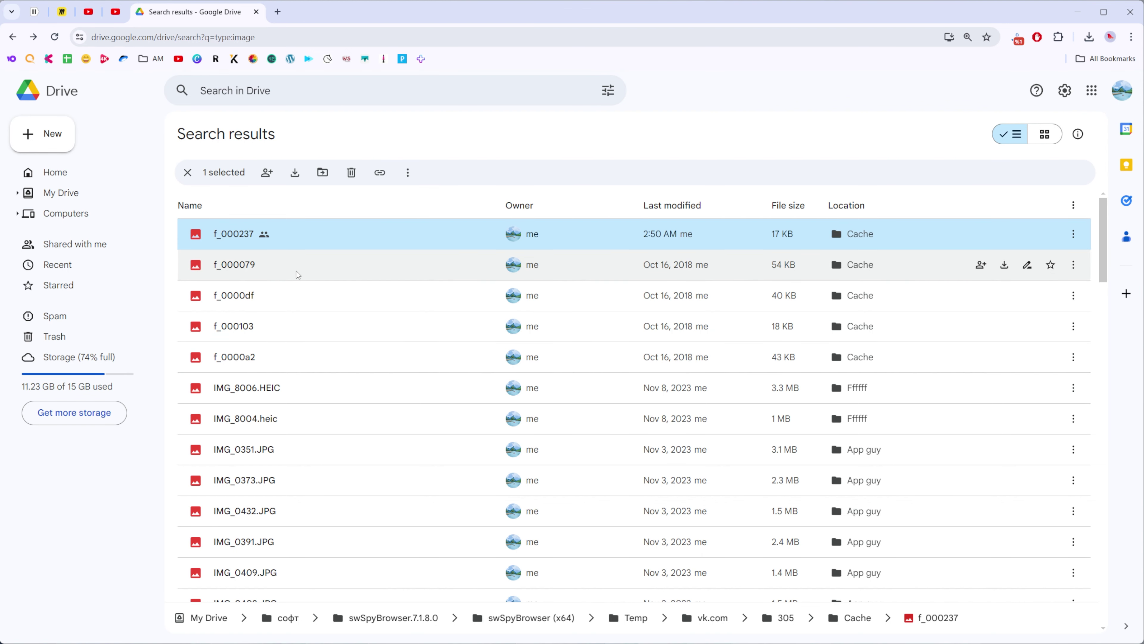
Step: Select f_000237, f_0000df, f_0000a2, IMG_8006.HEIC, IMG_8004.heic and IMG_0351.JPG together and copy their links
left_click(407, 307)
left_click(376, 241)
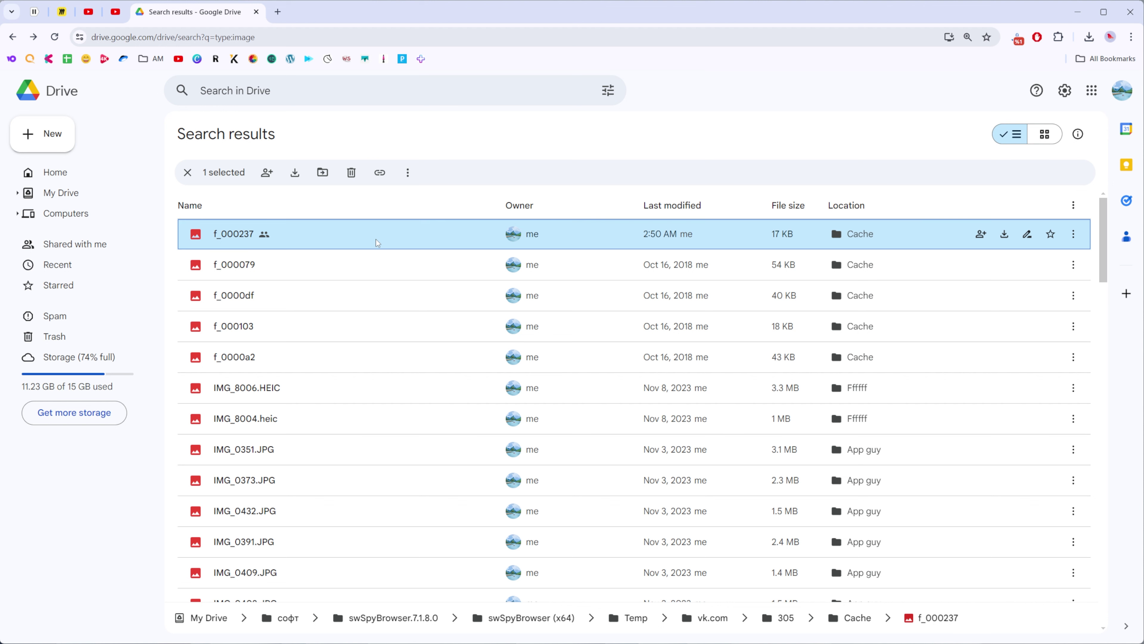
left_click(331, 293, "ctrl")
left_click(351, 357, "ctrl")
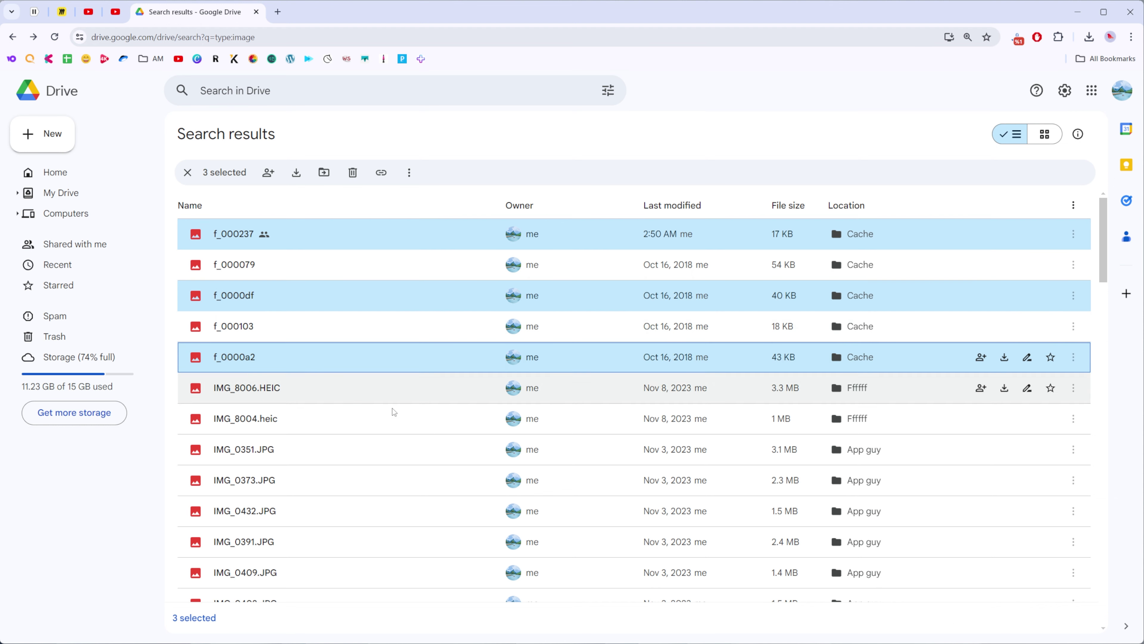
left_click(383, 388, "ctrl")
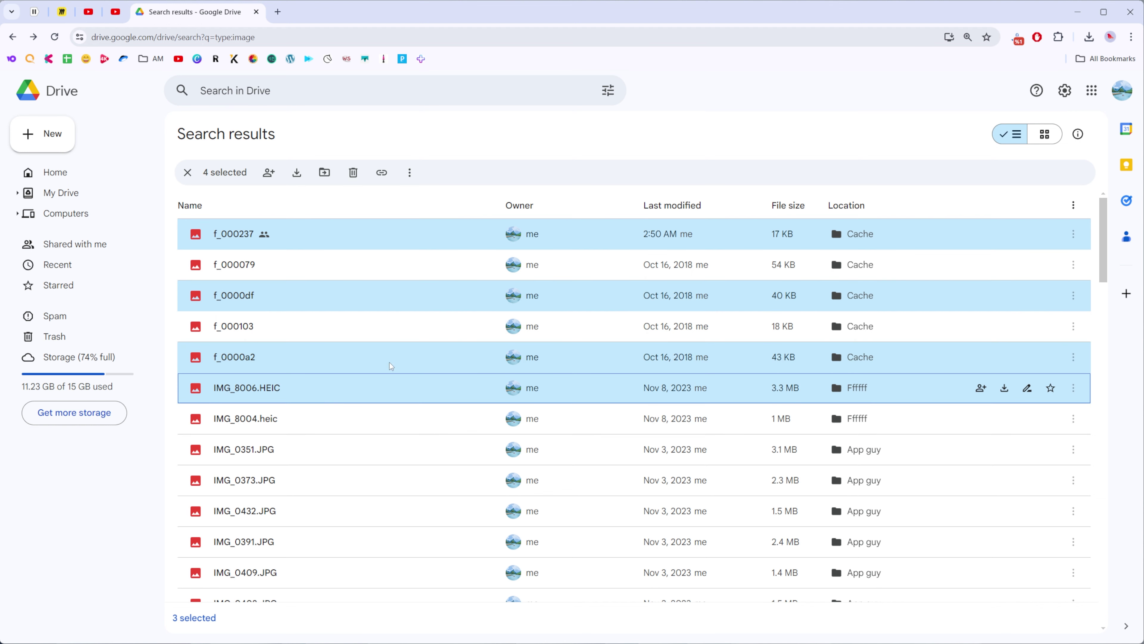
left_click(348, 414, "ctrl")
left_click(321, 457, "ctrl")
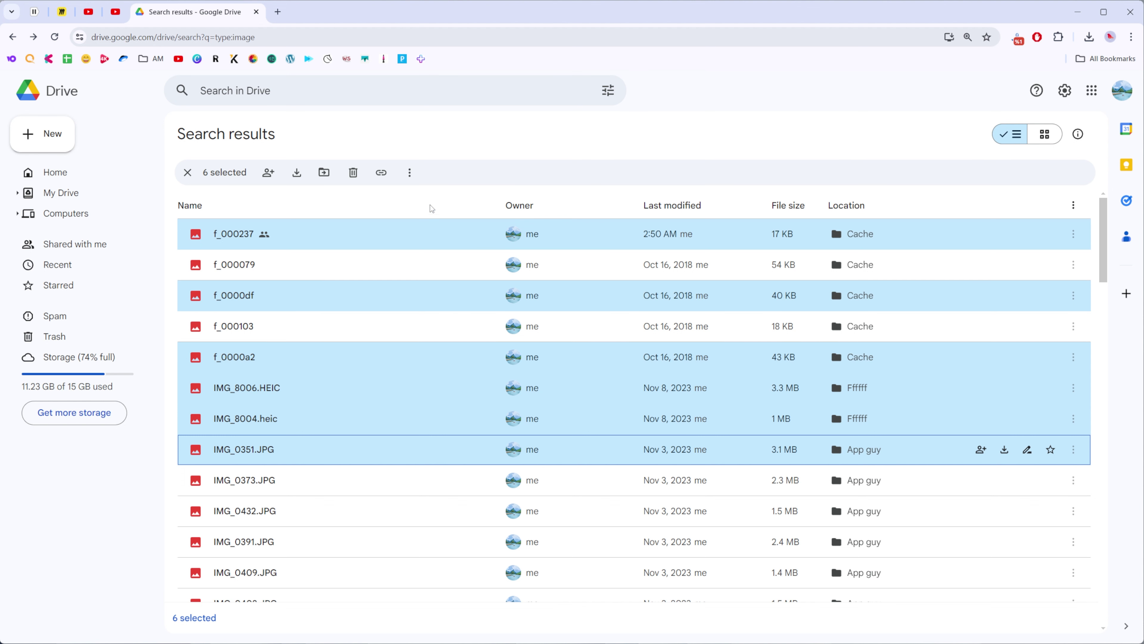
left_click(382, 174)
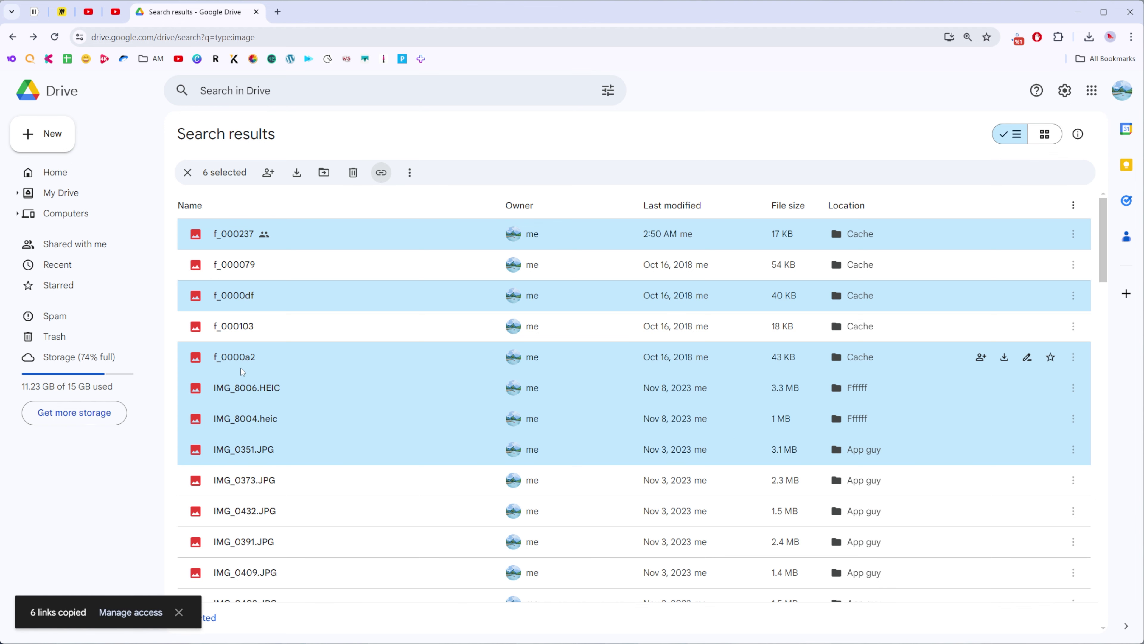
Step: Manage access to the six selected files and set general access for all of them to Anyone with the link
left_click(129, 613)
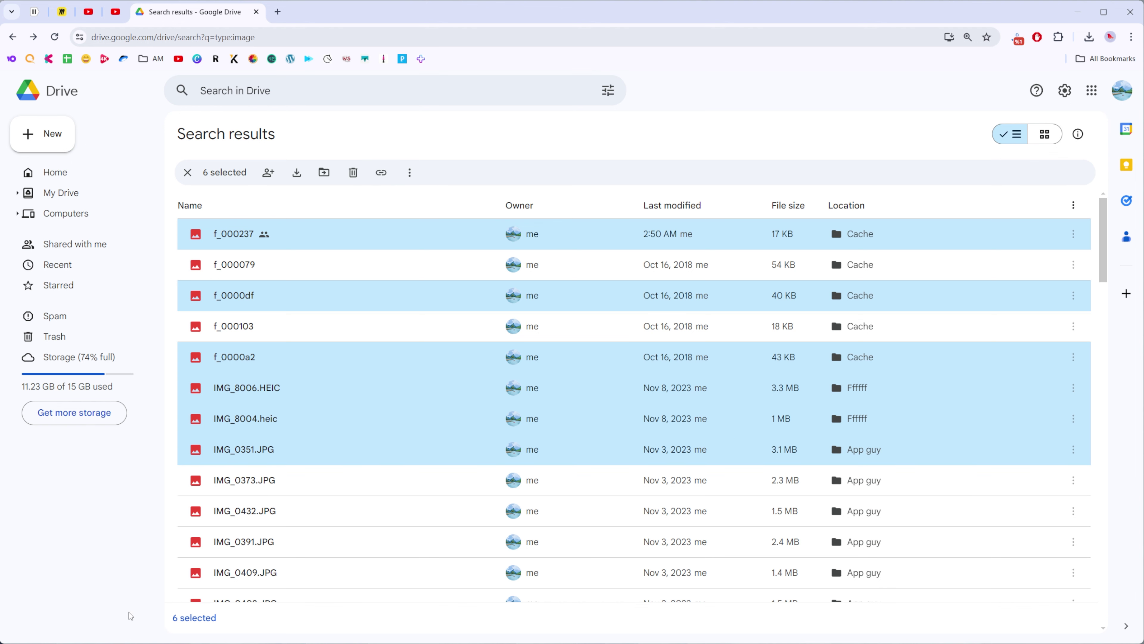
scroll(653, 397, "down", 5)
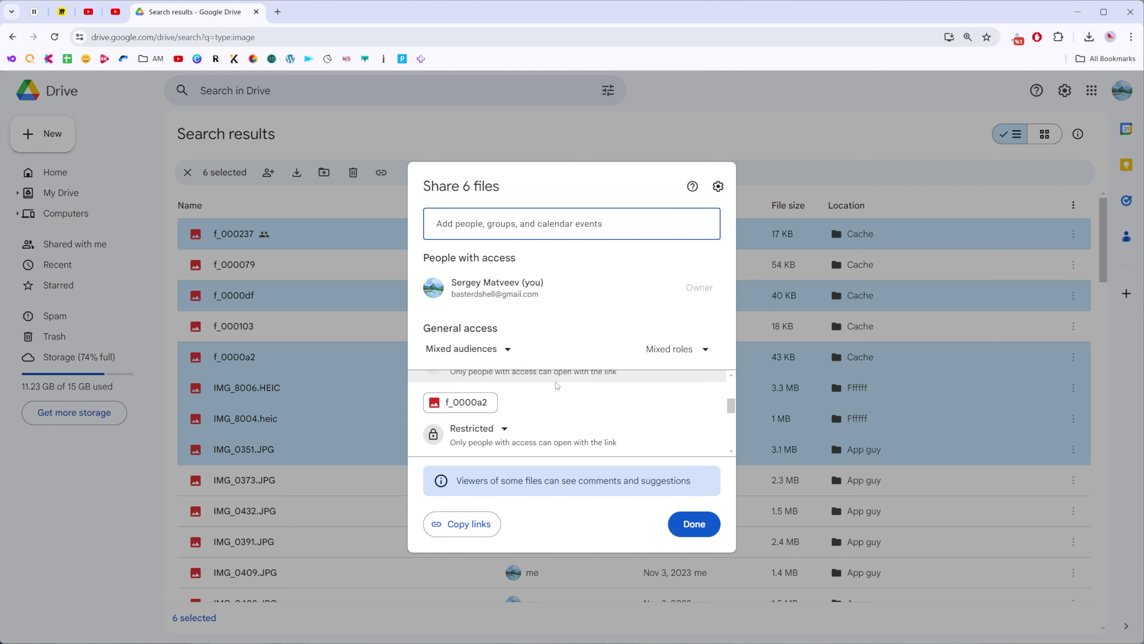
scroll(648, 387, "down", 2)
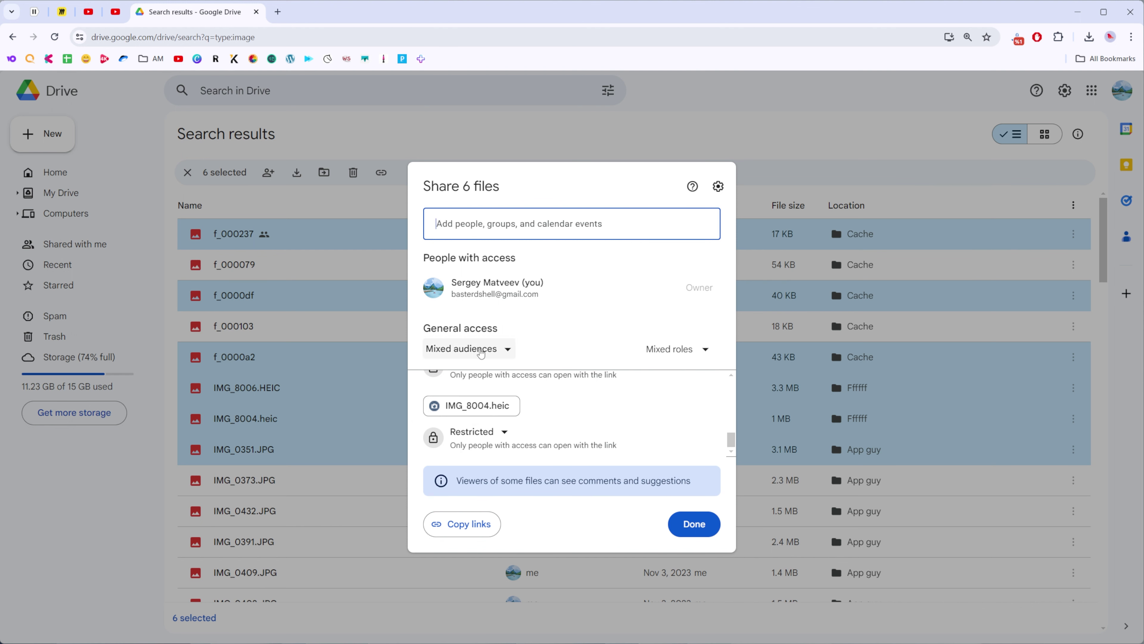
left_click(459, 352)
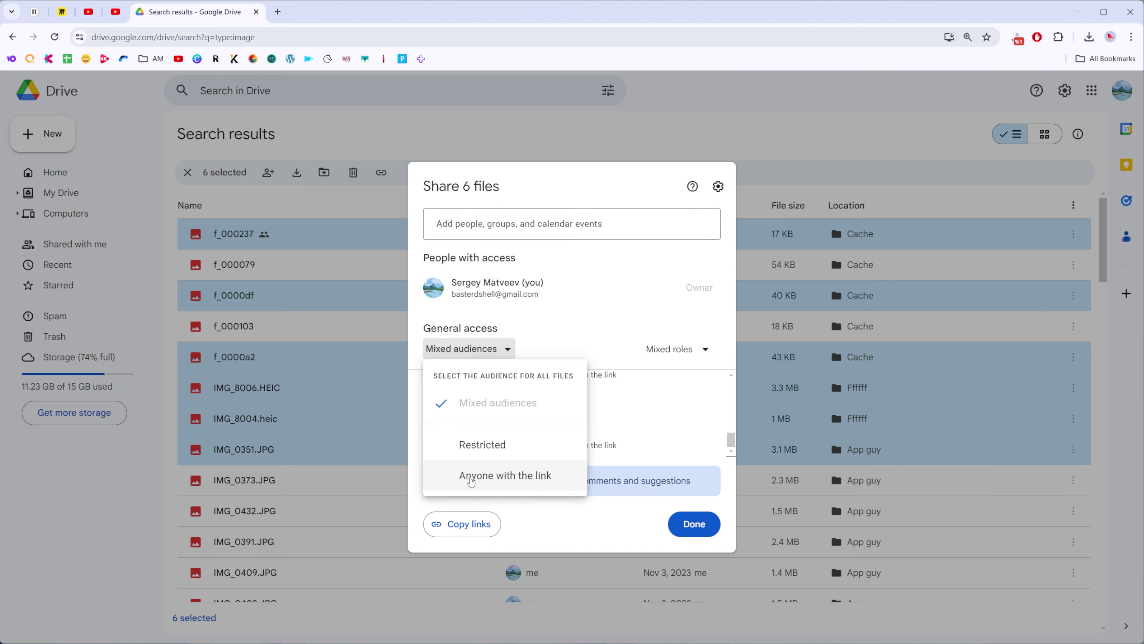
left_click(471, 477)
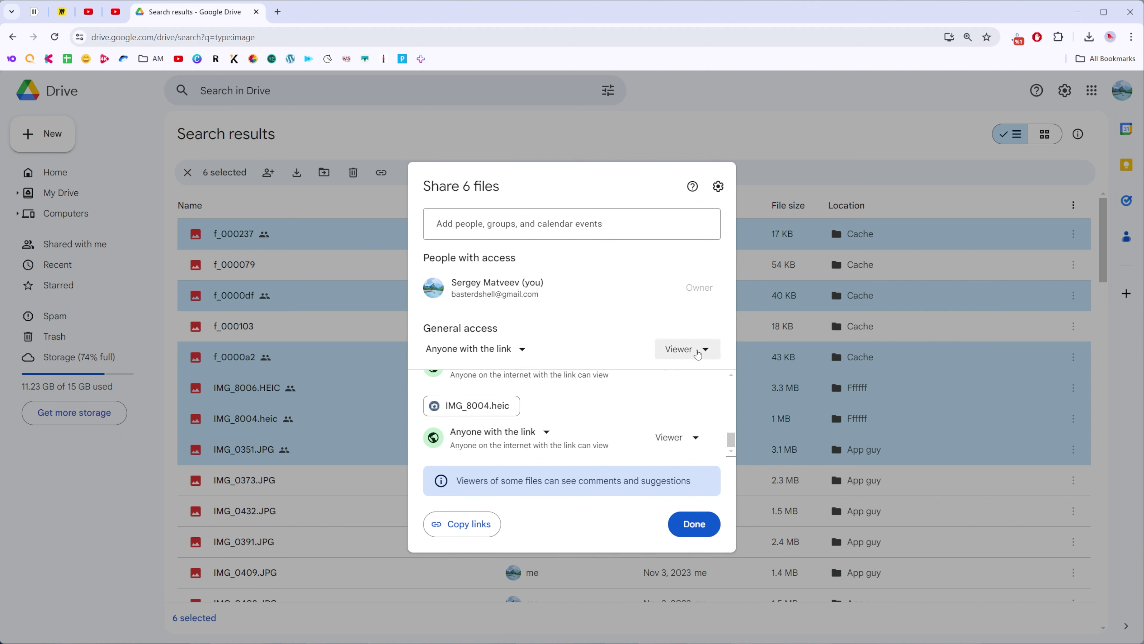
Step: Review the role options for all six files, keep Viewer, copy their links and finish sharing
scroll(731, 436, "up", 1)
left_click_drag(731, 436, 732, 401)
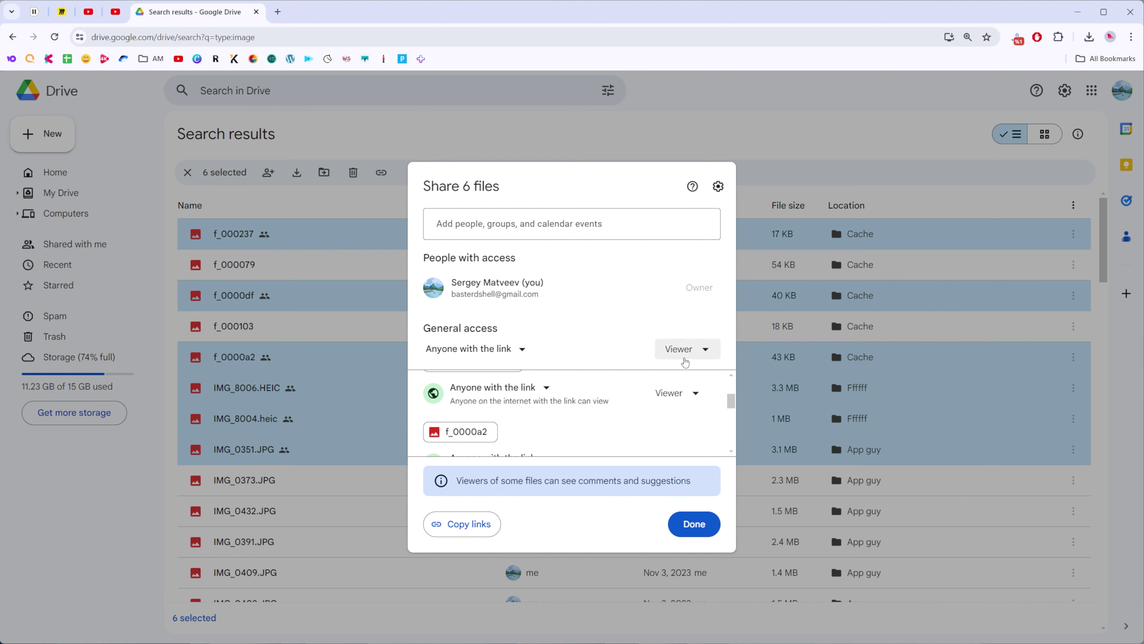
left_click(684, 354)
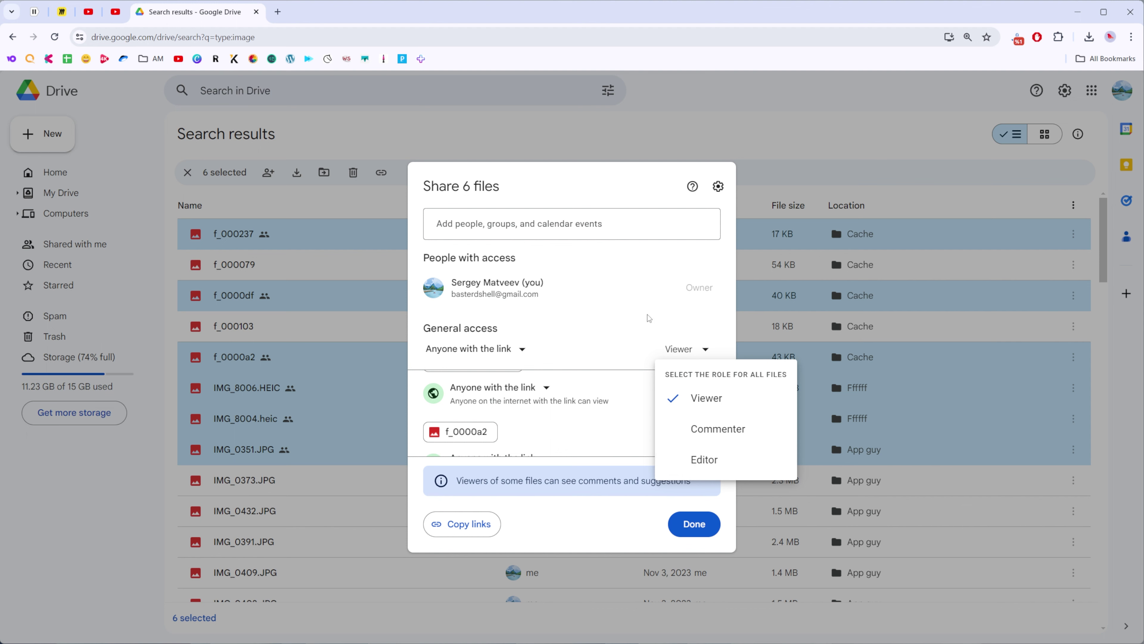
left_click(648, 301)
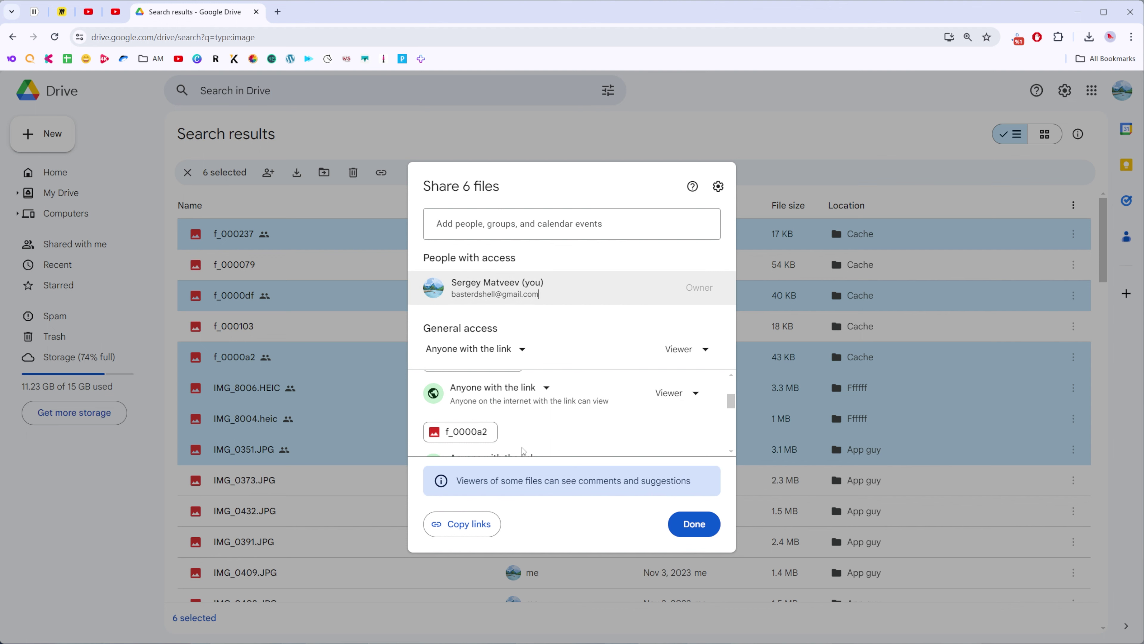
left_click(471, 527)
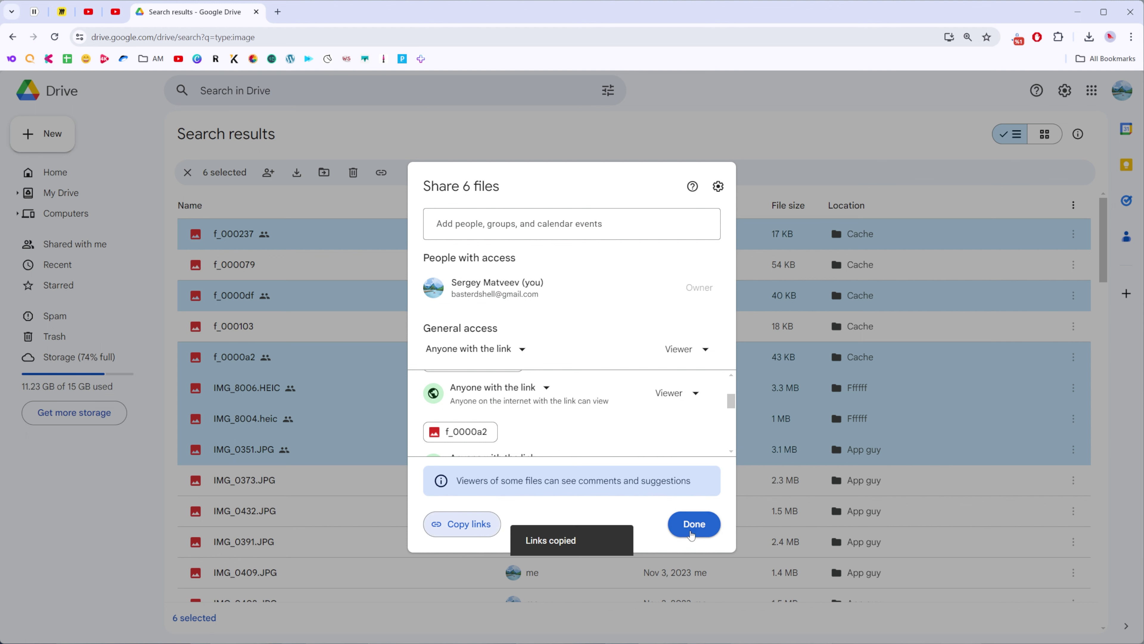
left_click(693, 524)
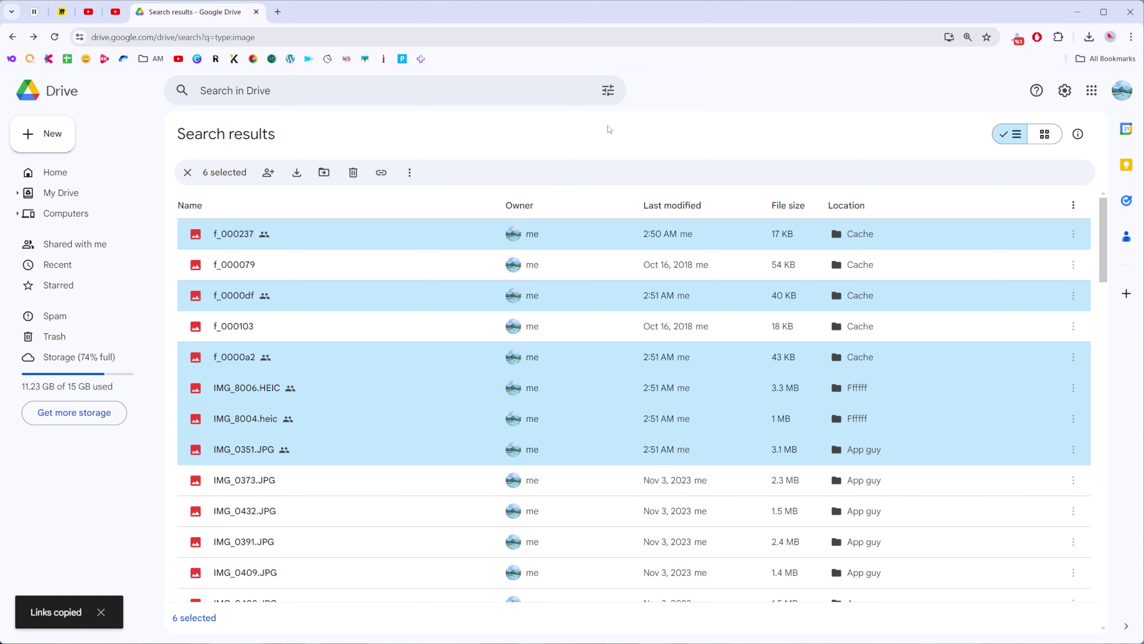